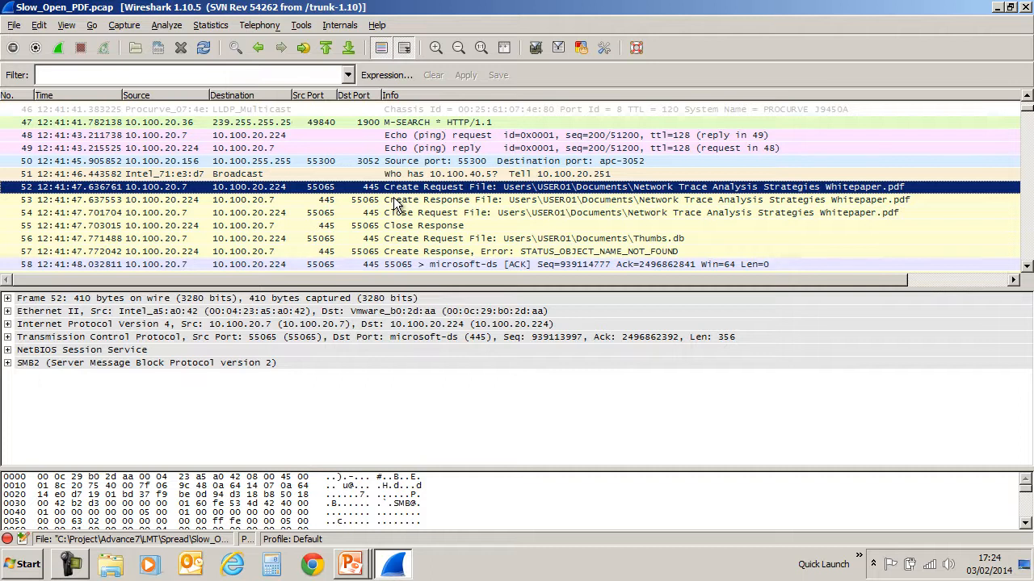
Add the Time from request field in the SMB2 header of frame 53 as a packet list column
{"action": "left_click", "coordinate": [253, 202]}
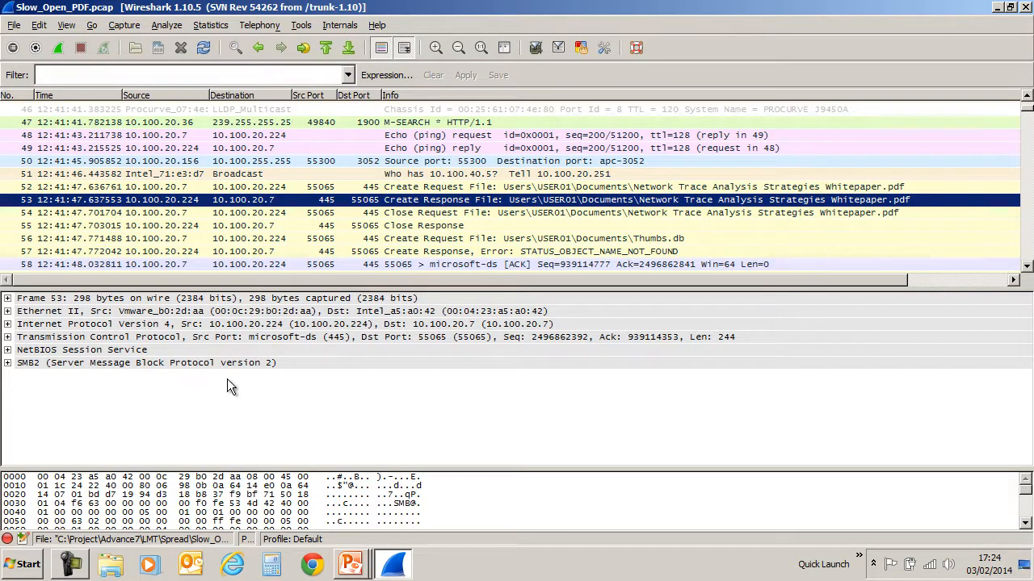
{"action": "left_click", "coordinate": [7, 364]}
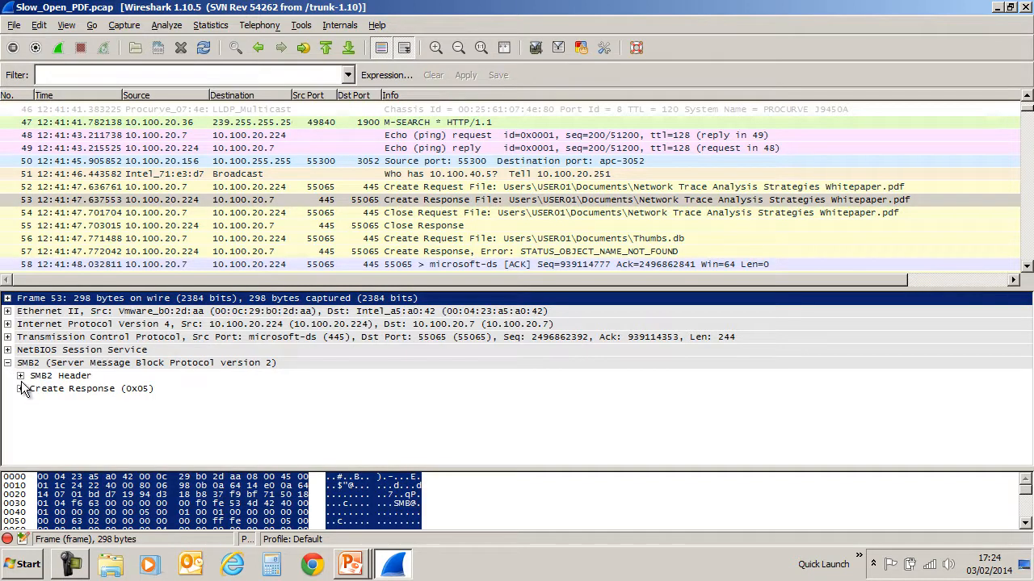
{"action": "left_click", "coordinate": [21, 377]}
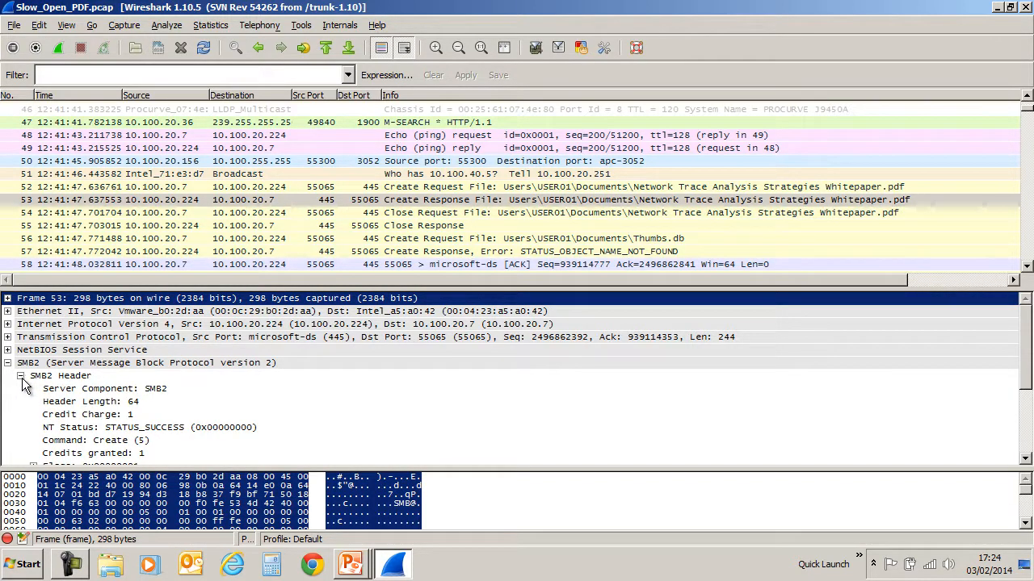
{"action": "left_click", "coordinate": [1026, 460]}
{"action": "left_click", "coordinate": [1026, 459]}
{"action": "left_click", "coordinate": [1026, 461]}
{"action": "left_click", "coordinate": [1025, 461]}
{"action": "left_click", "coordinate": [1026, 461]}
{"action": "left_click", "coordinate": [1026, 461]}
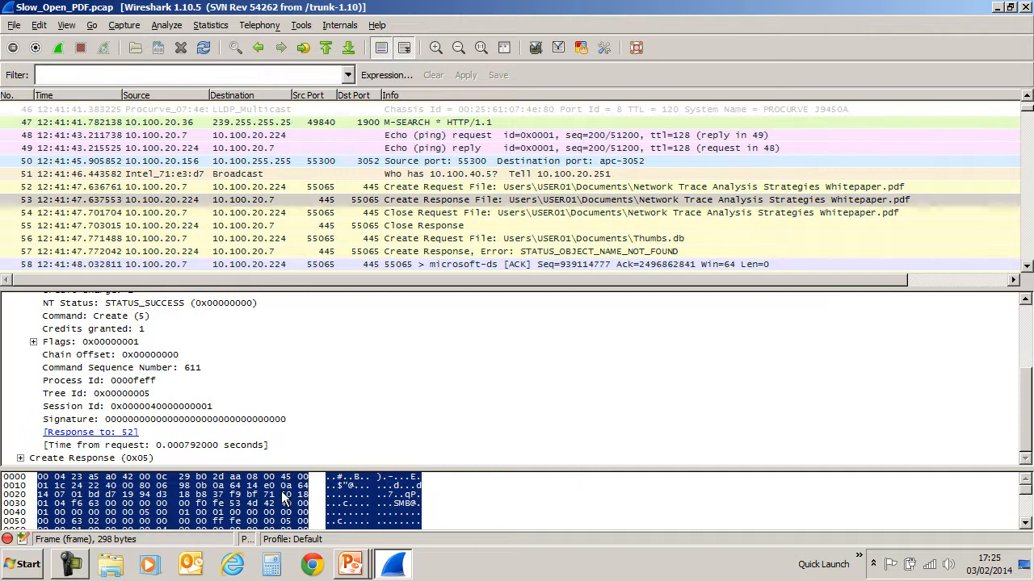
{"action": "left_click", "coordinate": [183, 446]}
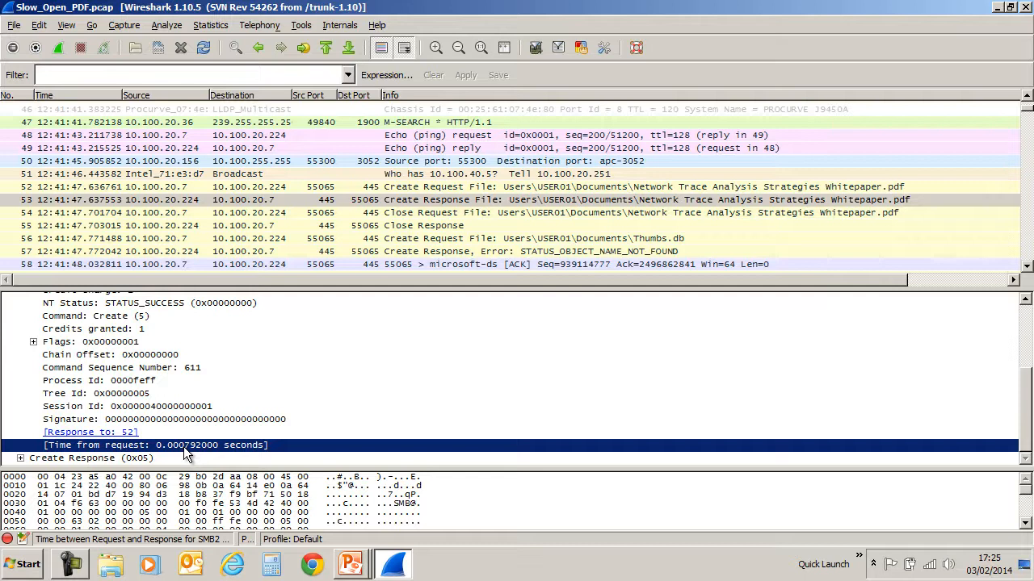
{"action": "right_click", "coordinate": [183, 446]}
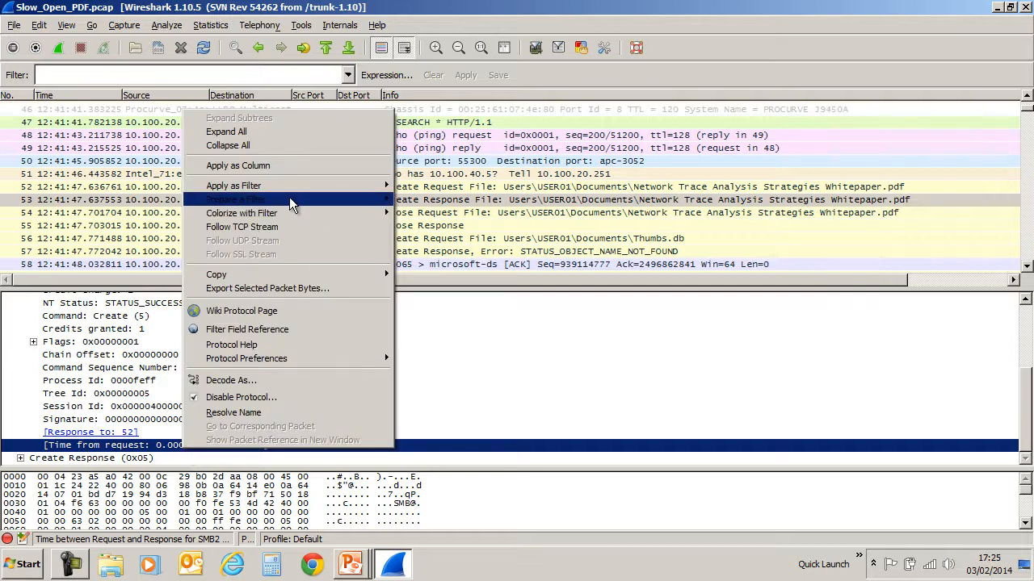
{"action": "left_click", "coordinate": [273, 168]}
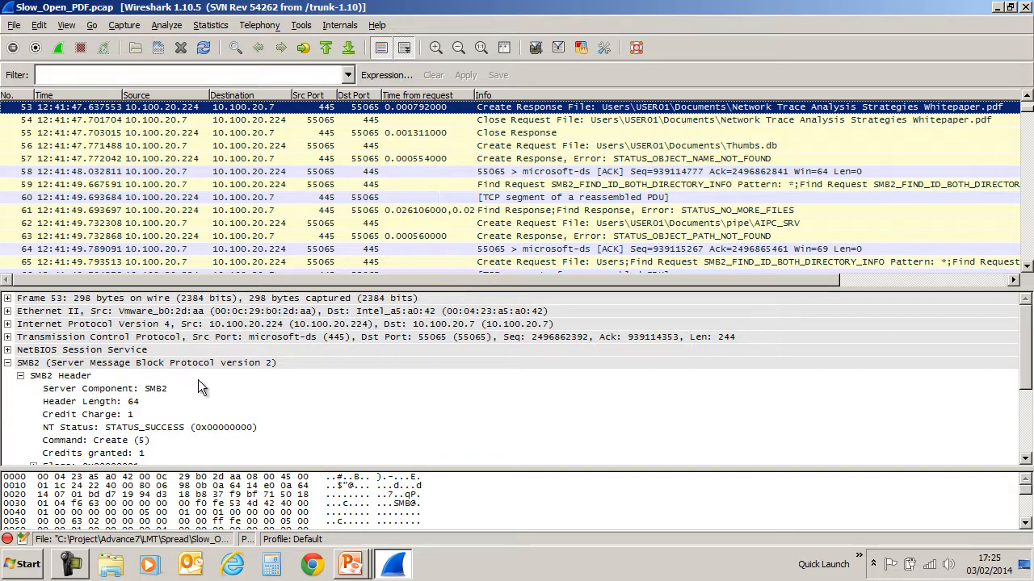
Add the frame field "Time delta from previous displayed frame" of frame 53 as a packet list column
{"action": "left_click", "coordinate": [7, 298]}
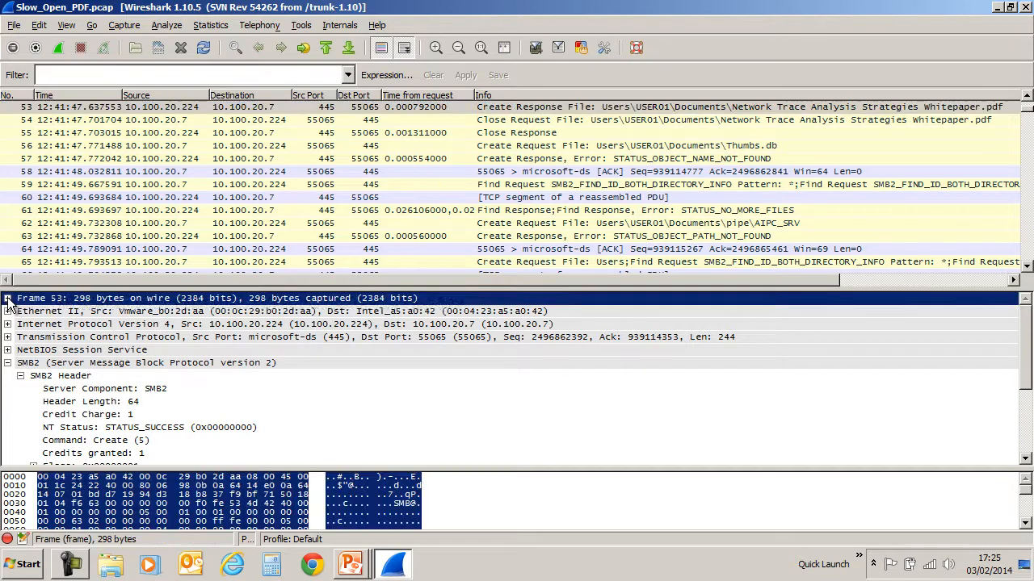
{"action": "left_click", "coordinate": [8, 299]}
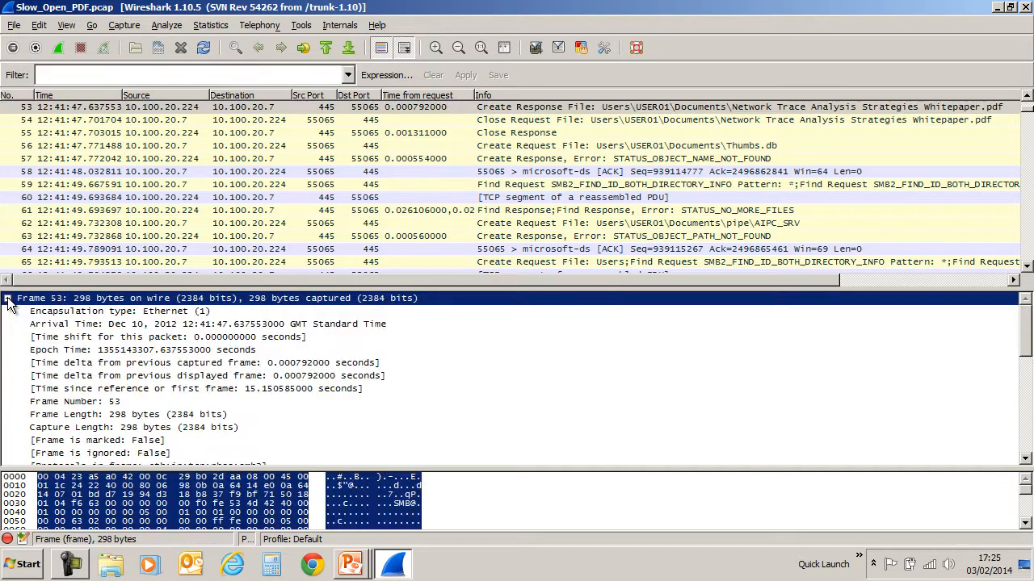
{"action": "left_click", "coordinate": [102, 378]}
{"action": "right_click", "coordinate": [102, 381]}
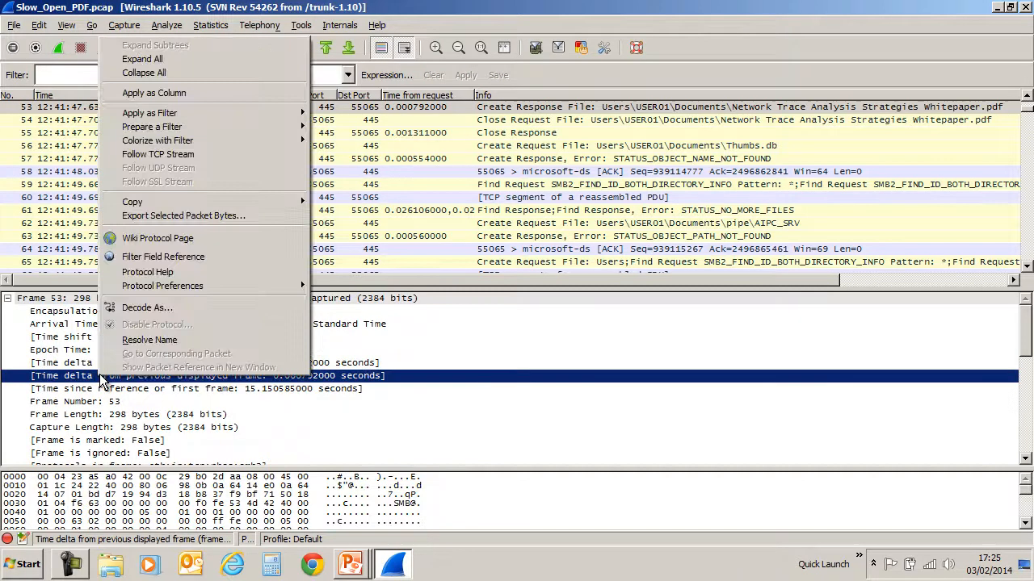
{"action": "left_click", "coordinate": [194, 94]}
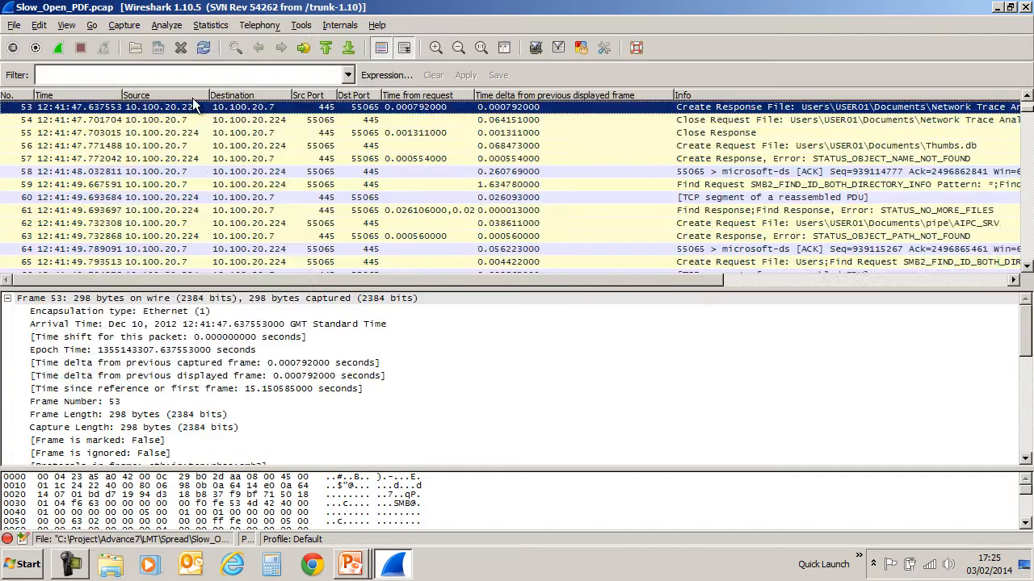
Rename the "Time delta from previous displayed frame" column as Delta
{"action": "right_click", "coordinate": [577, 96]}
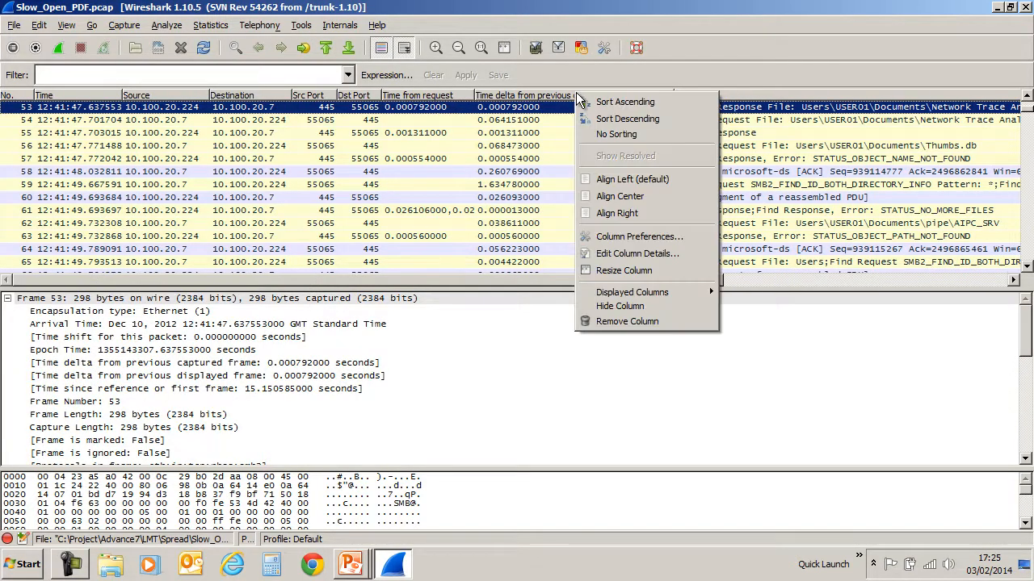
{"action": "left_click", "coordinate": [625, 251]}
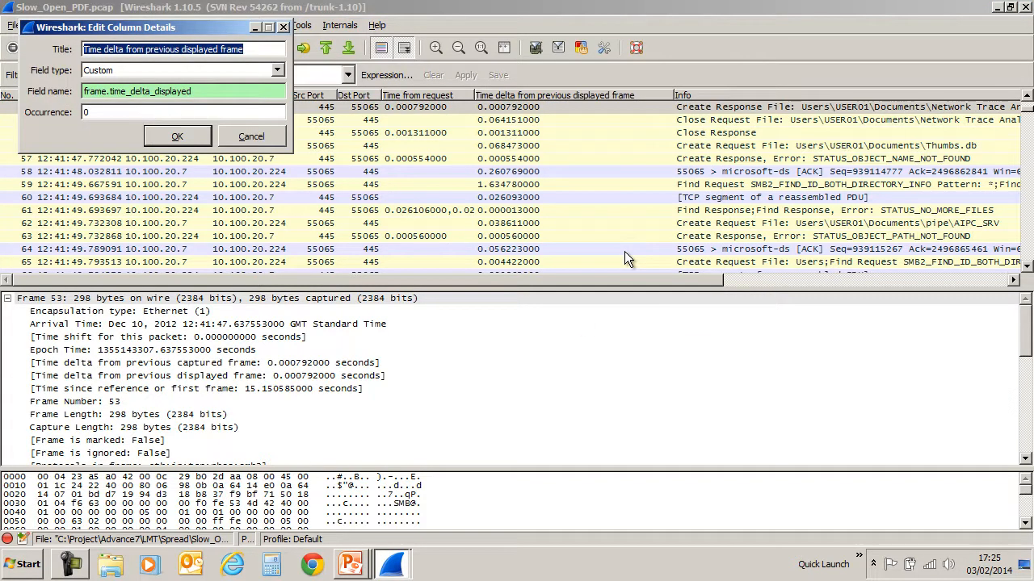
{"action": "type", "text": "Delta"}
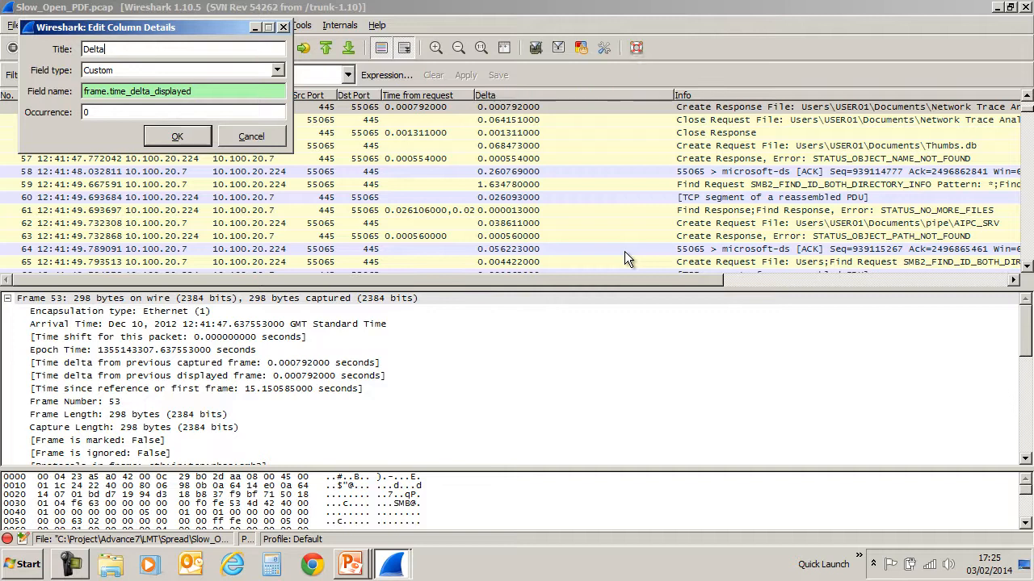
{"action": "key", "text": "Return"}
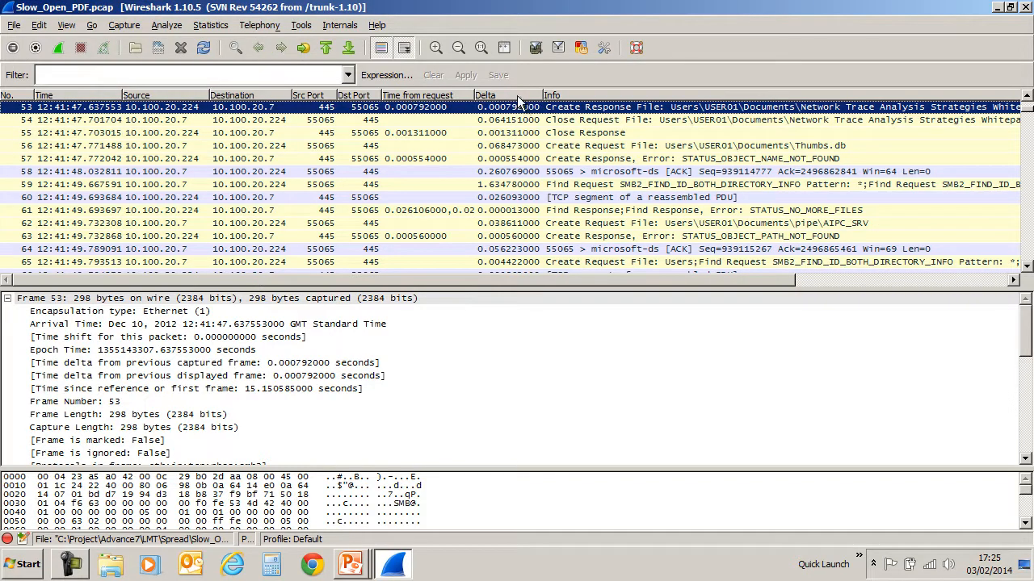
Move the Delta column in front of Time from request, widen it to fit its values, and collapse the frame details
{"action": "left_click_drag", "start_coordinate": [525, 101], "coordinate": [426, 97]}
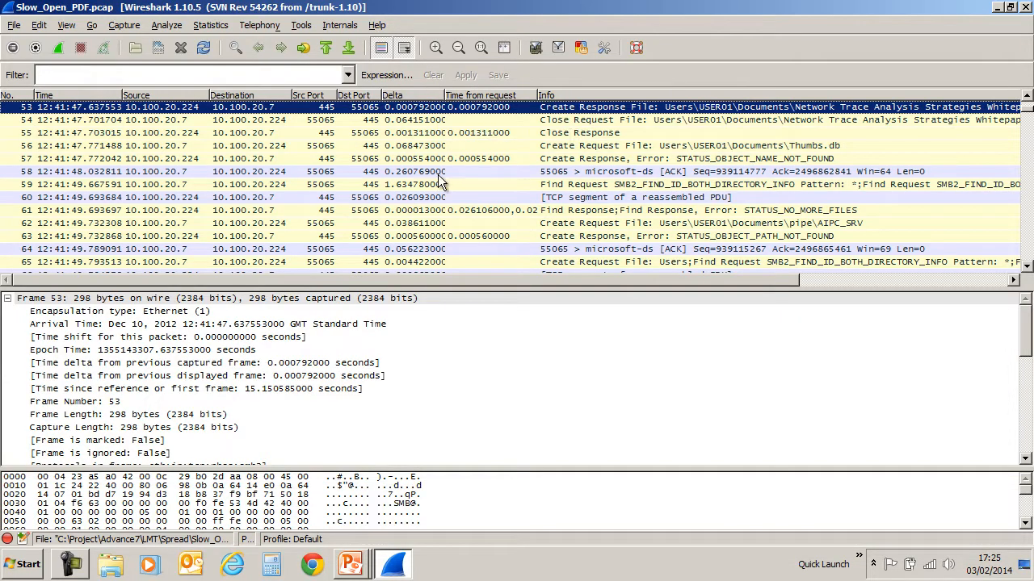
{"action": "left_click_drag", "start_coordinate": [444, 96], "coordinate": [460, 94]}
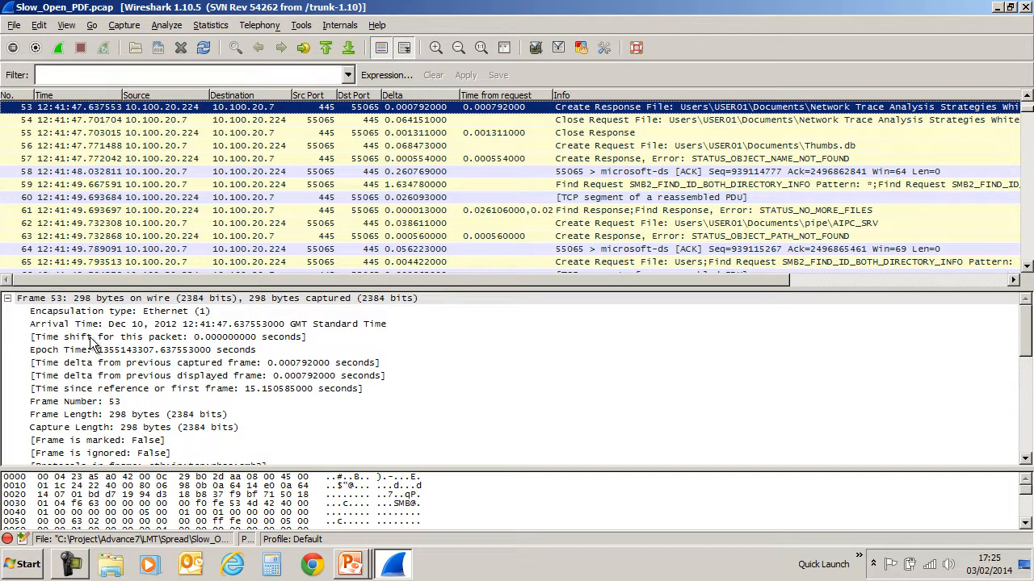
{"action": "left_click", "coordinate": [7, 297]}
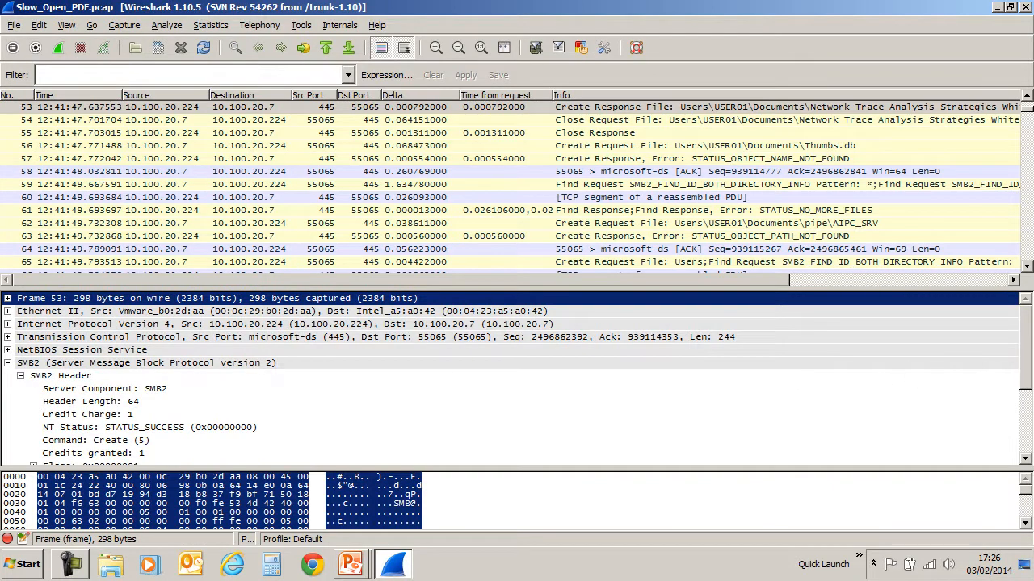
Prepare a display filter from frame 53's SMB2 Time from request field, change it to smb2.time > 1 and apply it
{"action": "left_click_drag", "start_coordinate": [1027, 379], "coordinate": [1029, 440]}
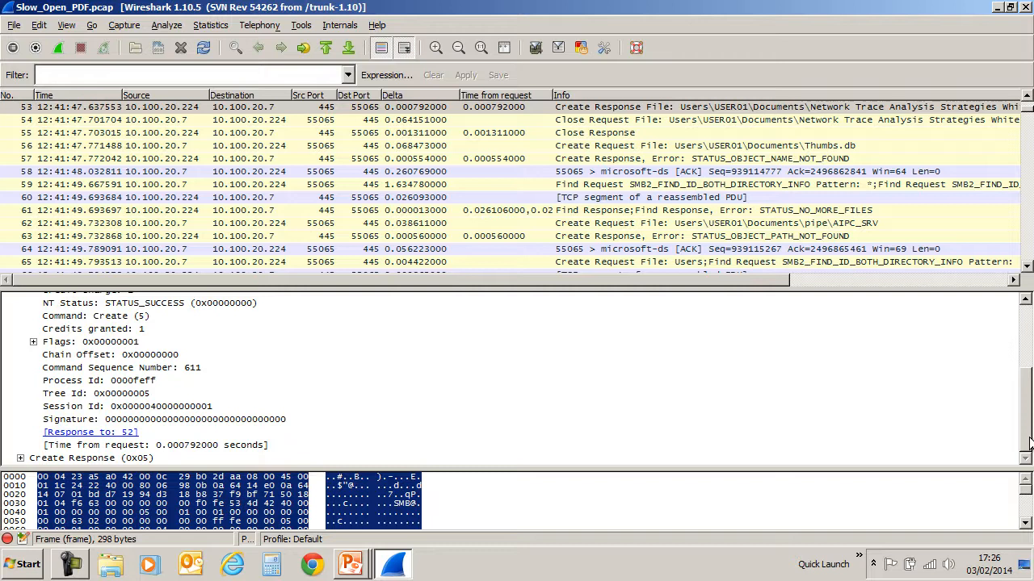
{"action": "right_click", "coordinate": [225, 445]}
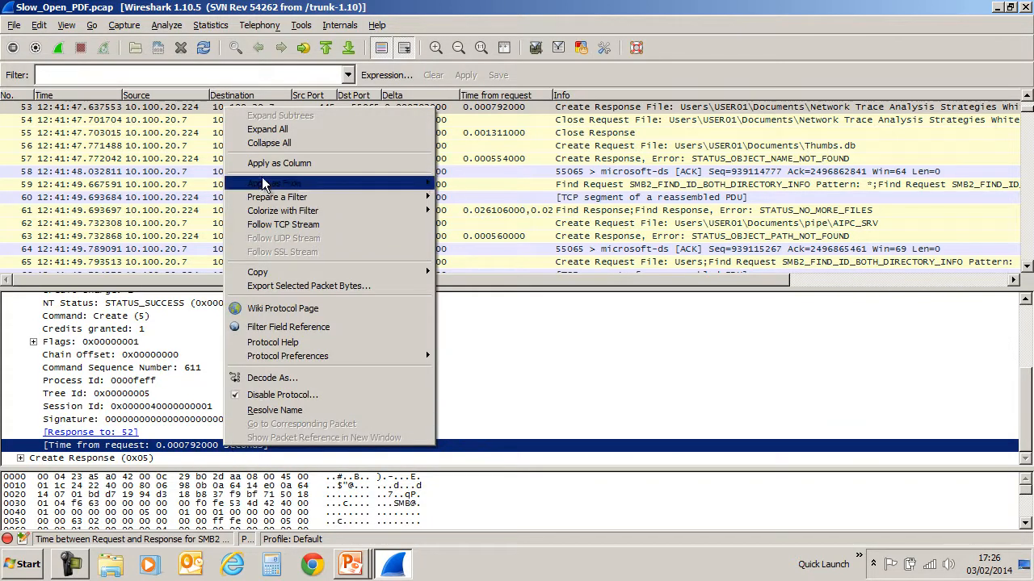
{"action": "mouse_move", "coordinate": [264, 201]}
{"action": "left_click", "coordinate": [482, 200]}
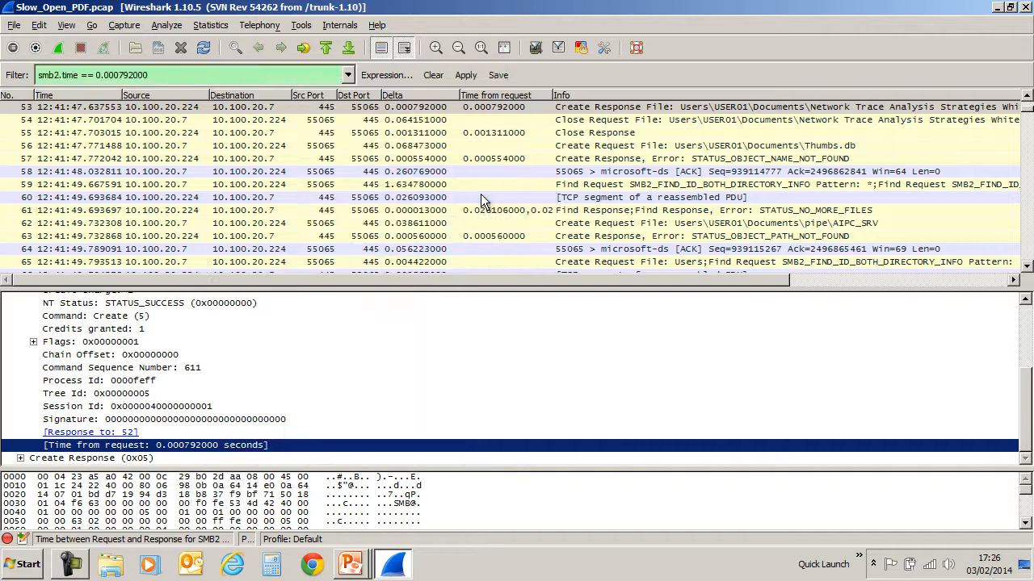
{"action": "left_click", "coordinate": [192, 74]}
{"action": "key", "text": "BackSpace"}
{"action": "key", "text": "BackSpace"}
{"action": "key", "text": "BackSpace"}
{"action": "key", "text": "BackSpace"}
{"action": "key", "text": "BackSpace"}
{"action": "key", "text": "BackSpace"}
{"action": "key", "text": "BackSpace"}
{"action": "key", "text": "BackSpace"}
{"action": "key", "text": "BackSpace"}
{"action": "key", "text": "BackSpace"}
{"action": "key", "text": "BackSpace"}
{"action": "key", "text": "BackSpace"}
{"action": "key", "text": "BackSpace"}
{"action": "key", "text": "BackSpace"}
{"action": "type", "text": "> 1"}
{"action": "key", "text": "Return"}
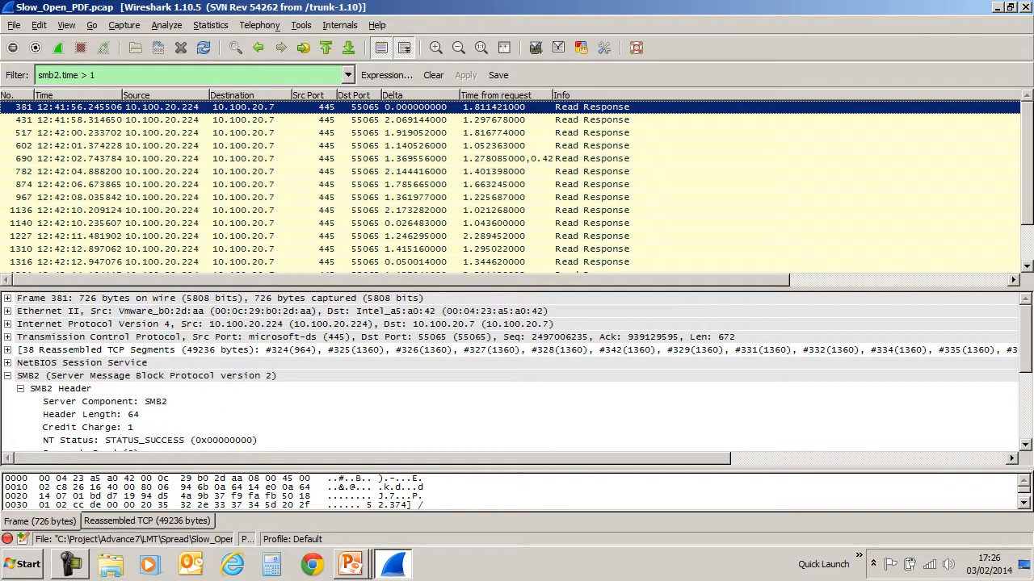
Follow the TCP stream of the Read Response in frame 431 and close the stream content window
{"action": "left_click", "coordinate": [60, 119]}
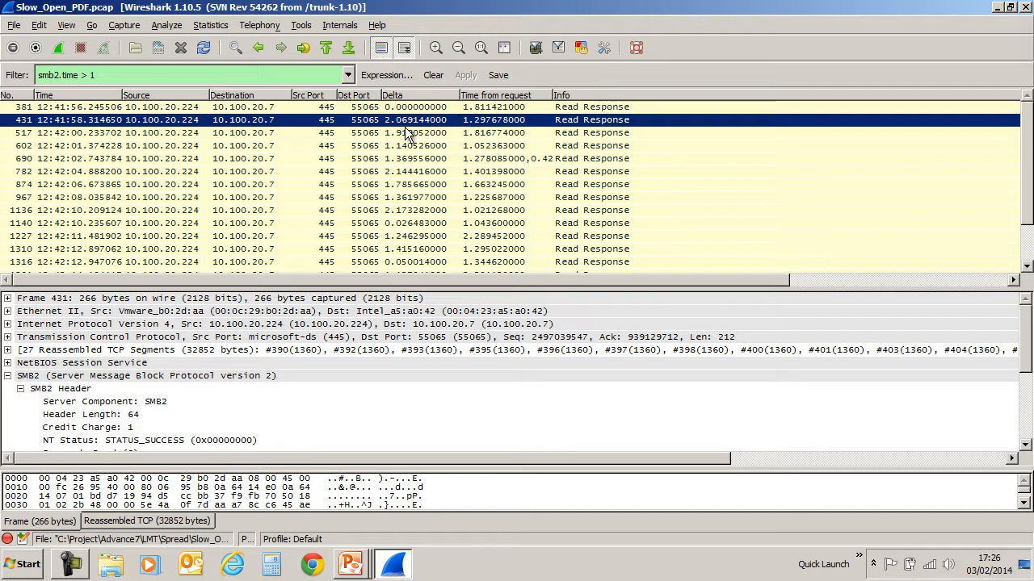
{"action": "right_click", "coordinate": [480, 127]}
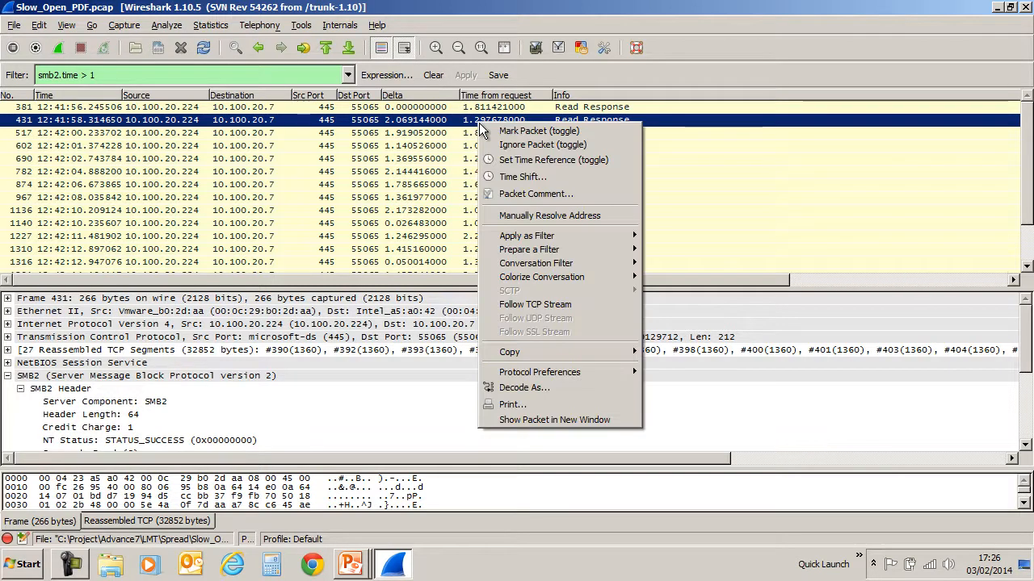
{"action": "left_click", "coordinate": [537, 304]}
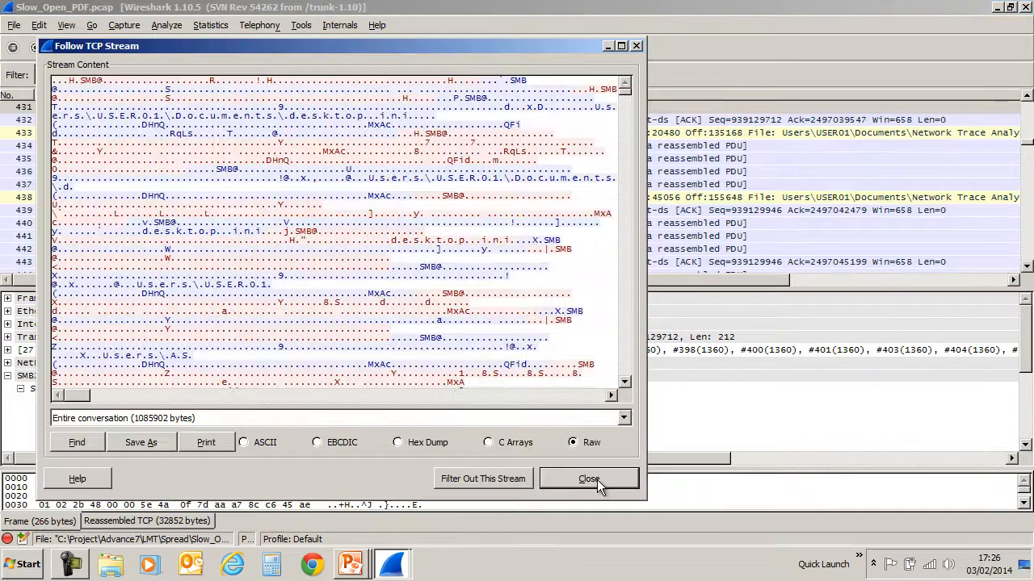
{"action": "left_click", "coordinate": [597, 480]}
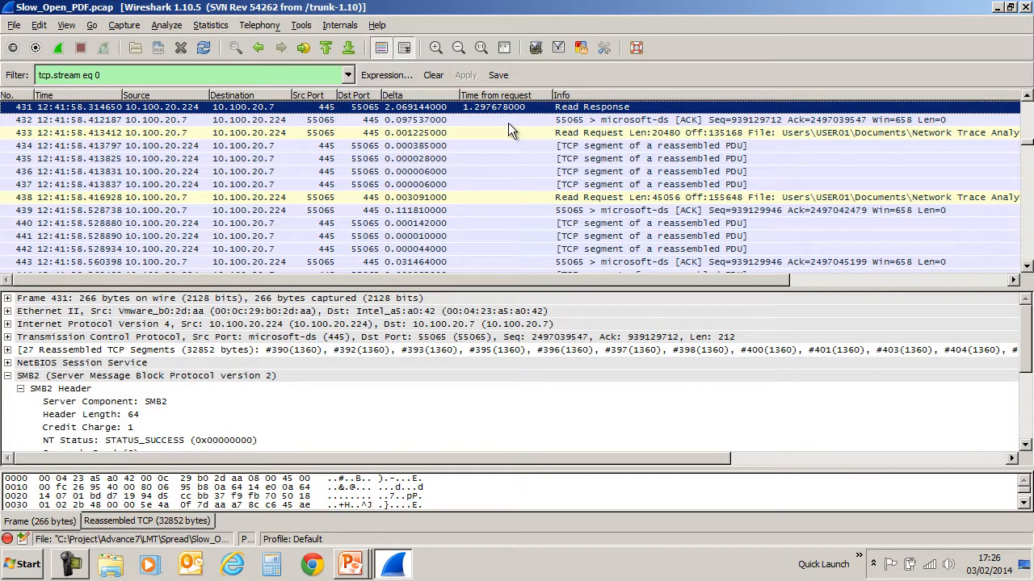
Extend the display filter to tcp.stream eq 0 && tcp.len>0 and apply it
{"action": "left_click", "coordinate": [228, 76]}
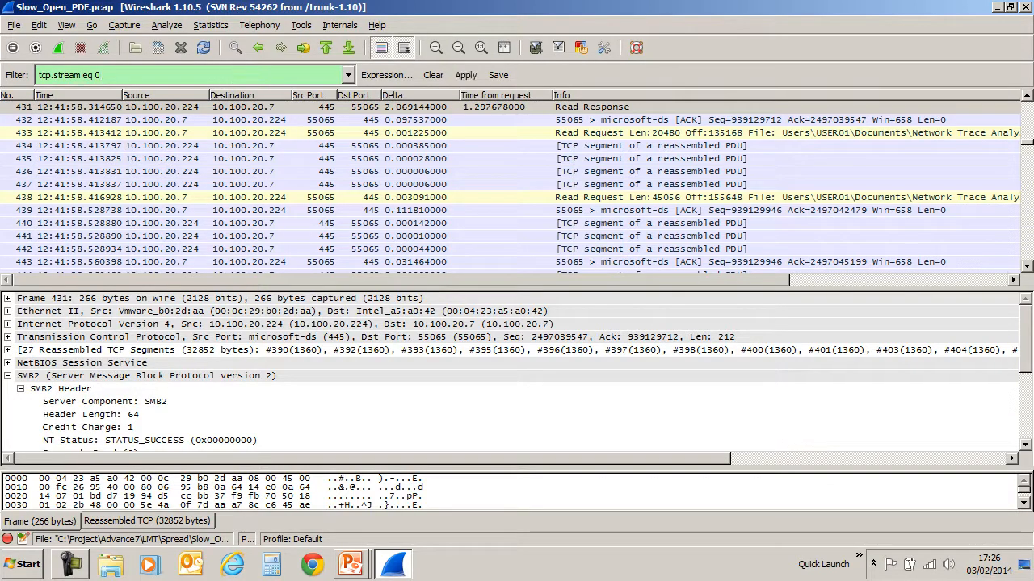
{"action": "type", "text": "&&"}
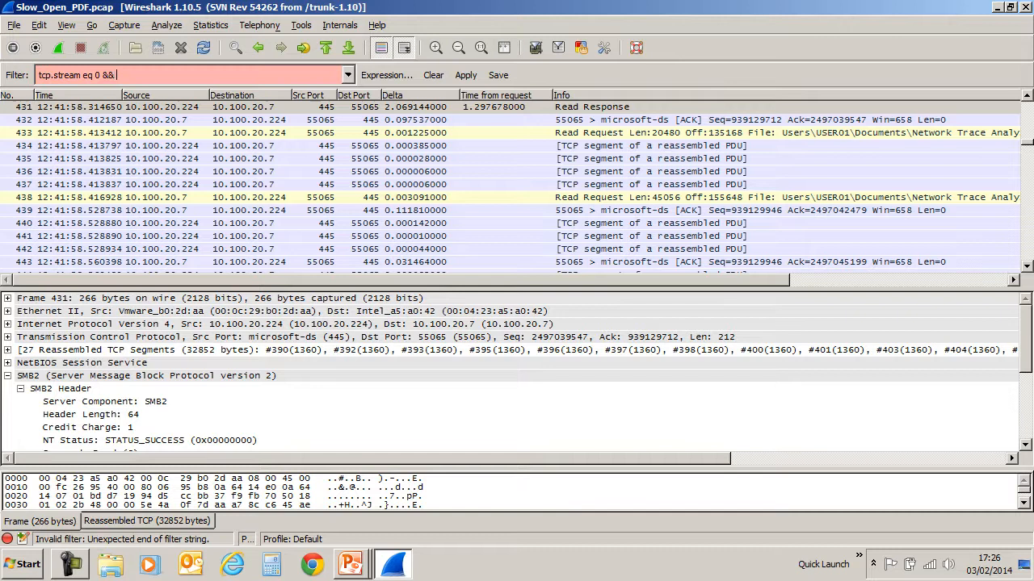
{"action": "type", "text": " tcp.len"}
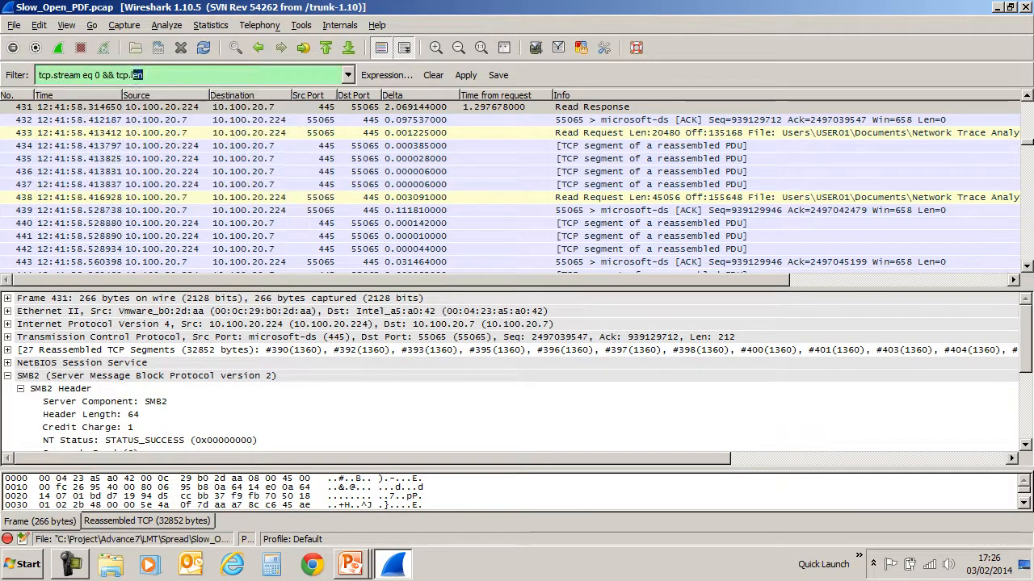
{"action": "type", "text": ">1"}
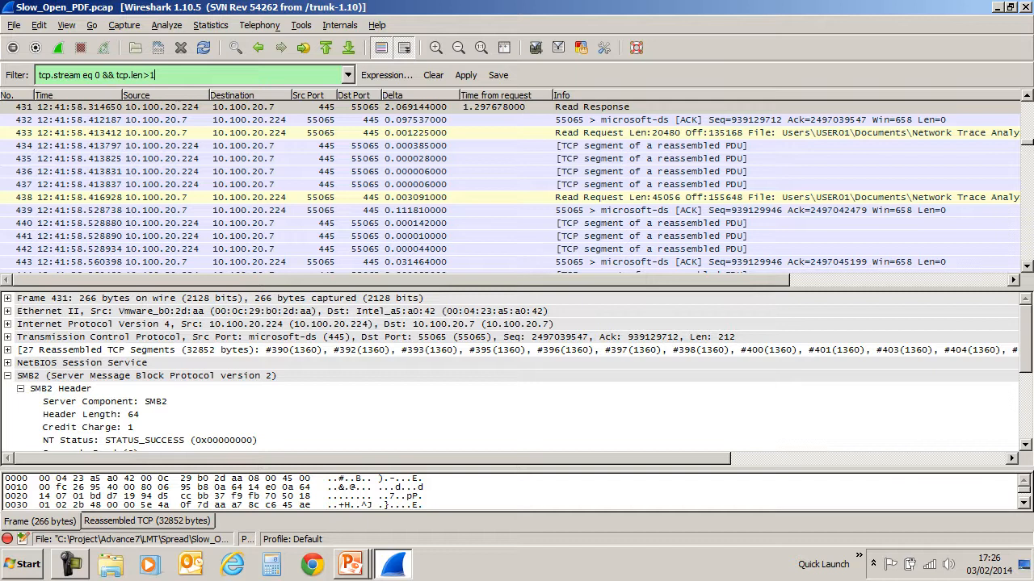
{"action": "key", "text": "BackSpace"}
{"action": "type", "text": "0"}
{"action": "key", "text": "Return"}
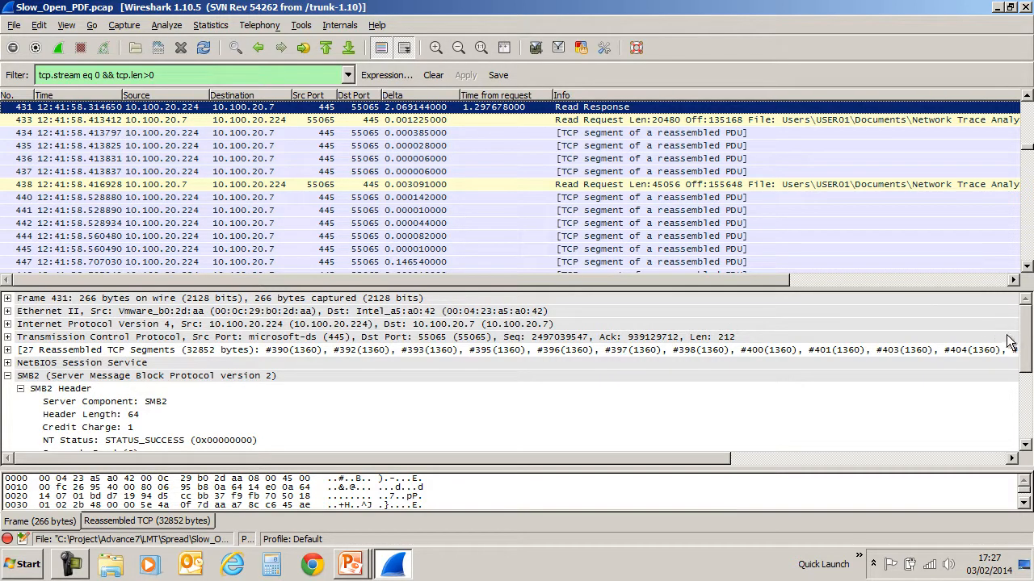
Follow the SMB2 header links from the Read Response in frame 431 to its request in frame 389 and back
{"action": "scroll", "coordinate": [1027, 376], "scroll_direction": "down", "scroll_amount": 1}
{"action": "scroll", "coordinate": [1026, 376], "scroll_direction": "down", "scroll_amount": 3}
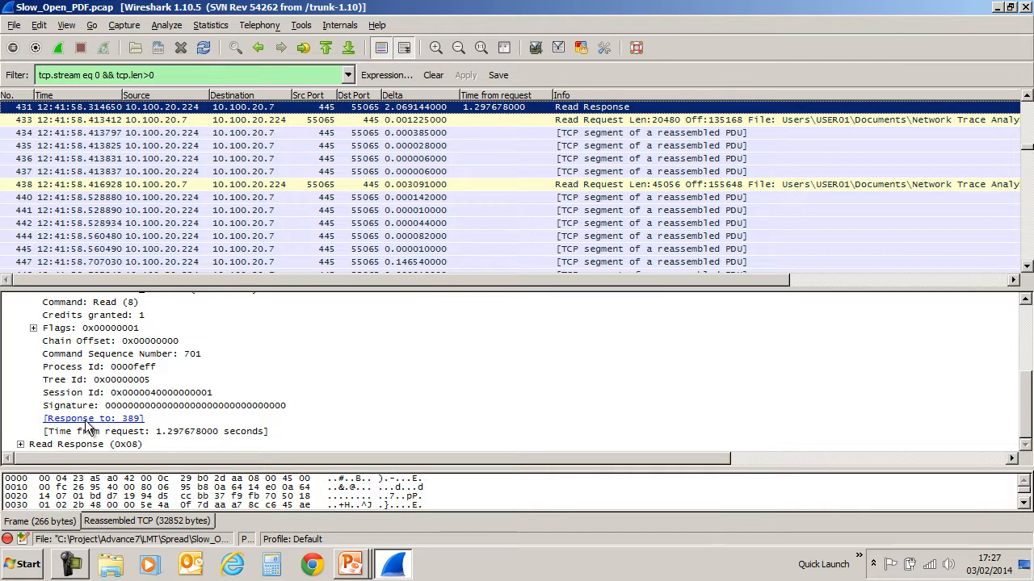
{"action": "left_click", "coordinate": [87, 420]}
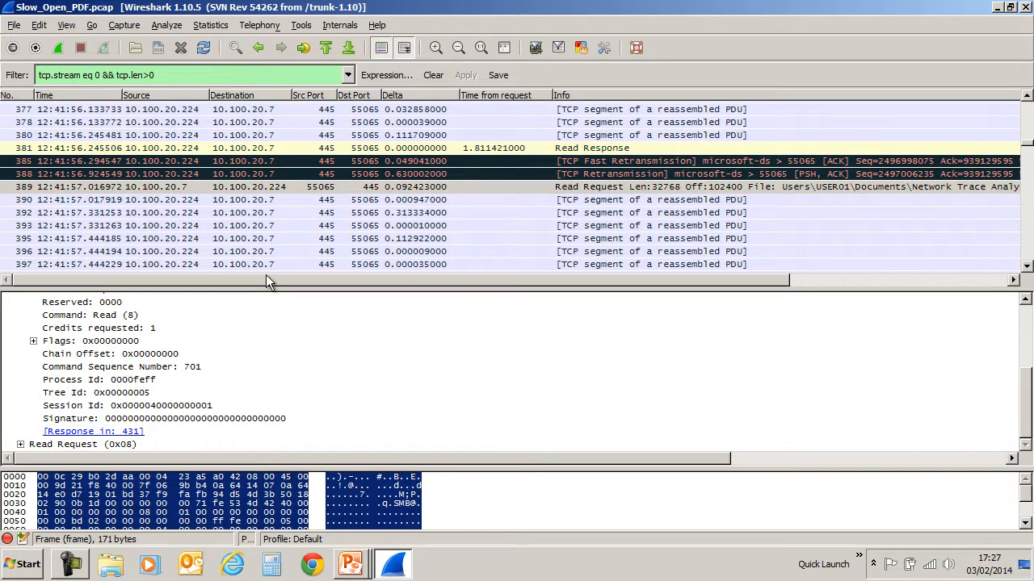
{"action": "left_click", "coordinate": [197, 187]}
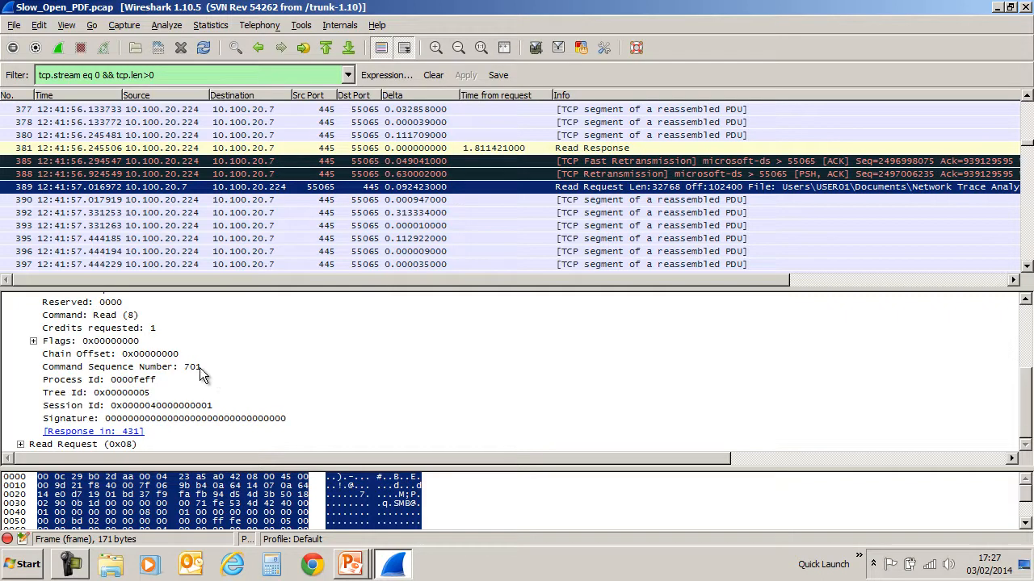
{"action": "left_click", "coordinate": [64, 433]}
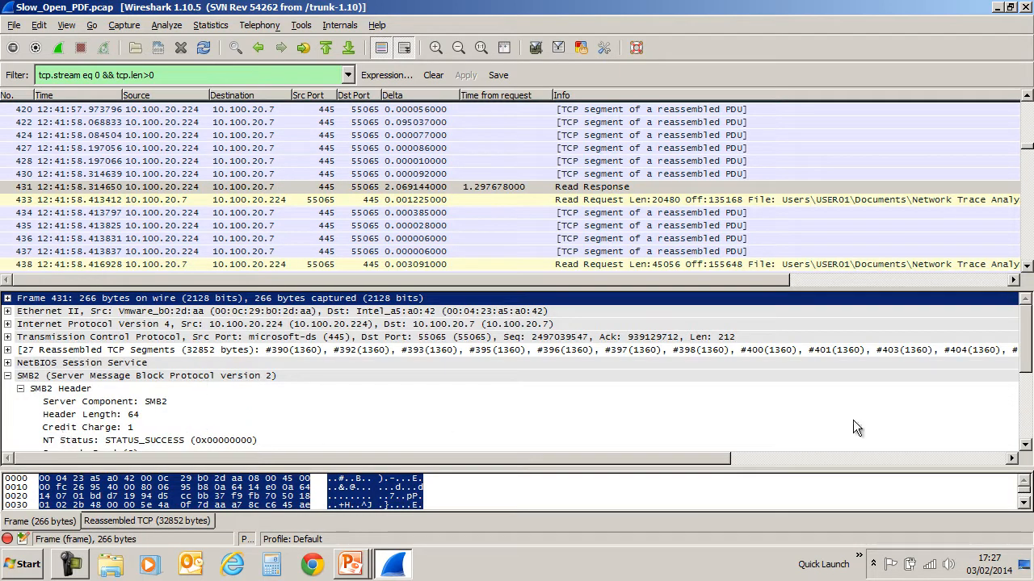
Go to frame 390, the first reassembled segment of the Read Response in frame 431, and compare its timing with the Read Request in frame 389
{"action": "left_click", "coordinate": [1026, 446]}
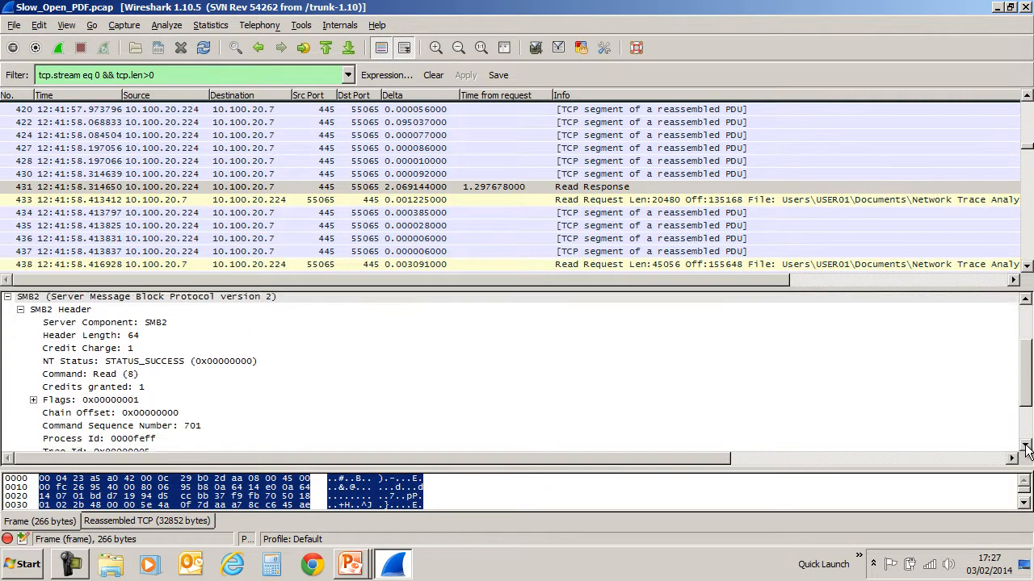
{"action": "left_click", "coordinate": [1025, 445]}
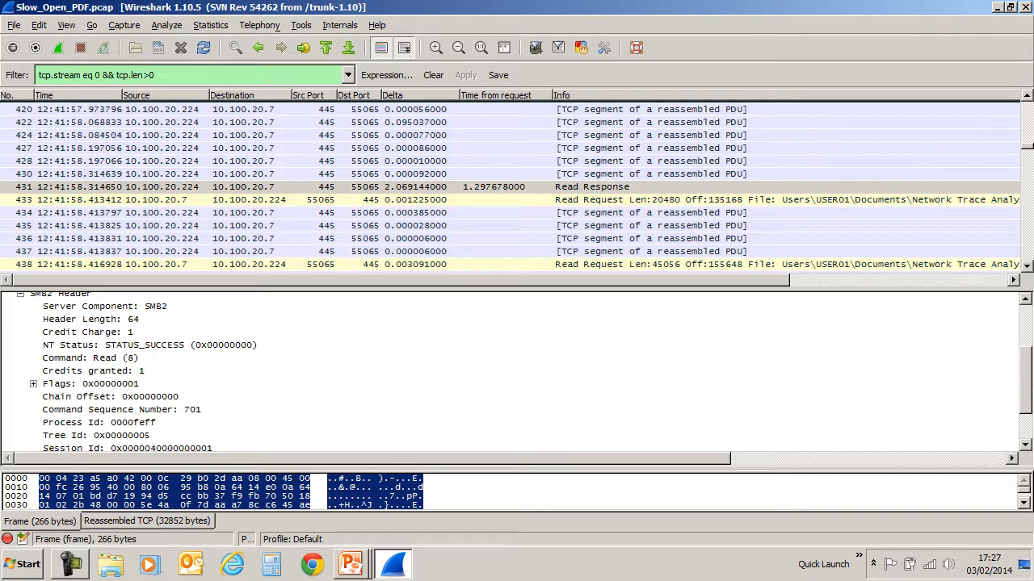
{"action": "scroll", "coordinate": [1027, 333], "scroll_direction": "up", "scroll_amount": 3}
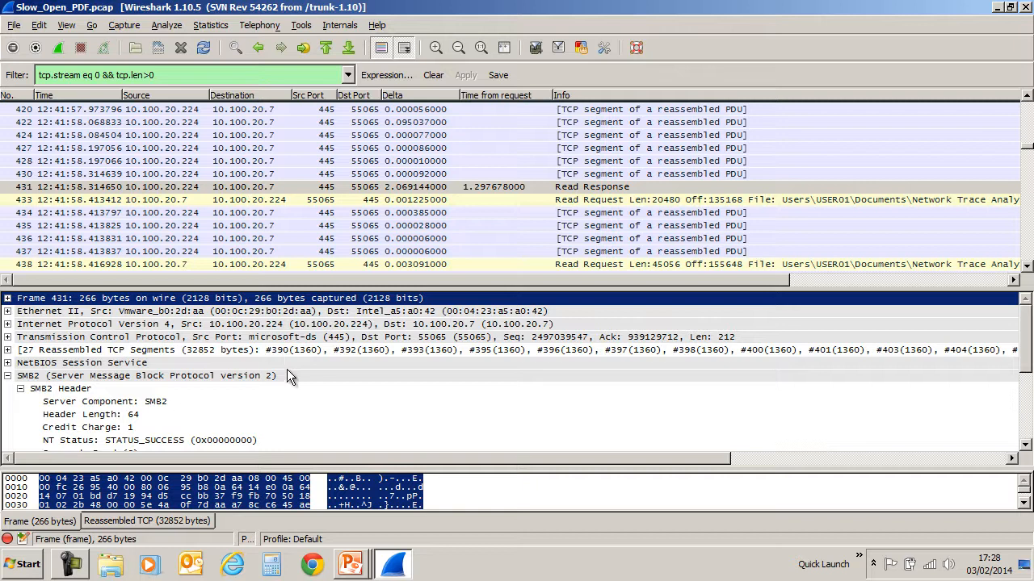
{"action": "key", "text": "ctrl+g"}
{"action": "type", "text": "390"}
{"action": "key", "text": "Return"}
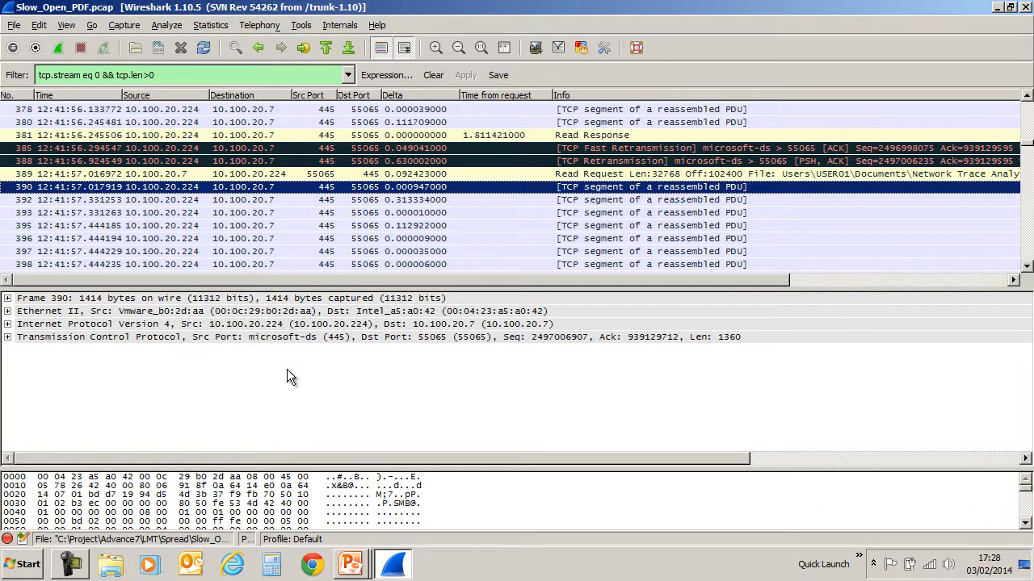
{"action": "left_click", "coordinate": [95, 175]}
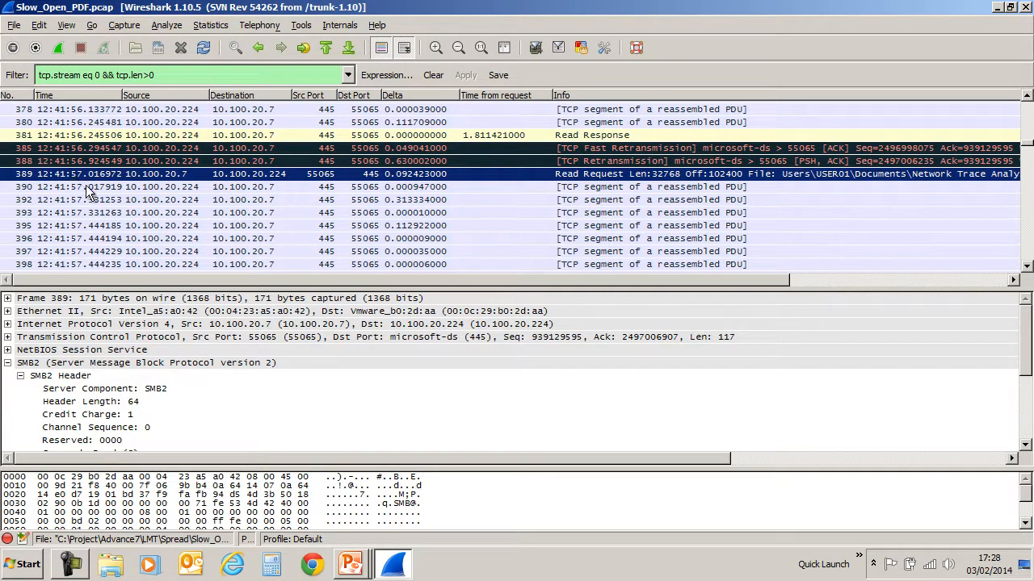
{"action": "left_click", "coordinate": [88, 189]}
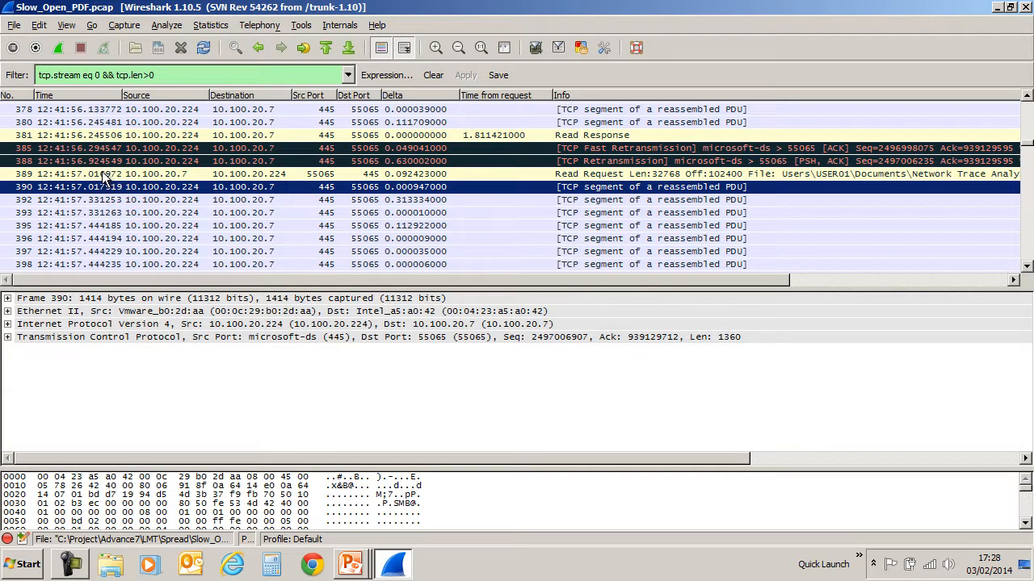
Follow the SMB2 header's response link from the Read Request in frame 389 to frame 431 and inspect its Time from request field
{"action": "left_click", "coordinate": [407, 176]}
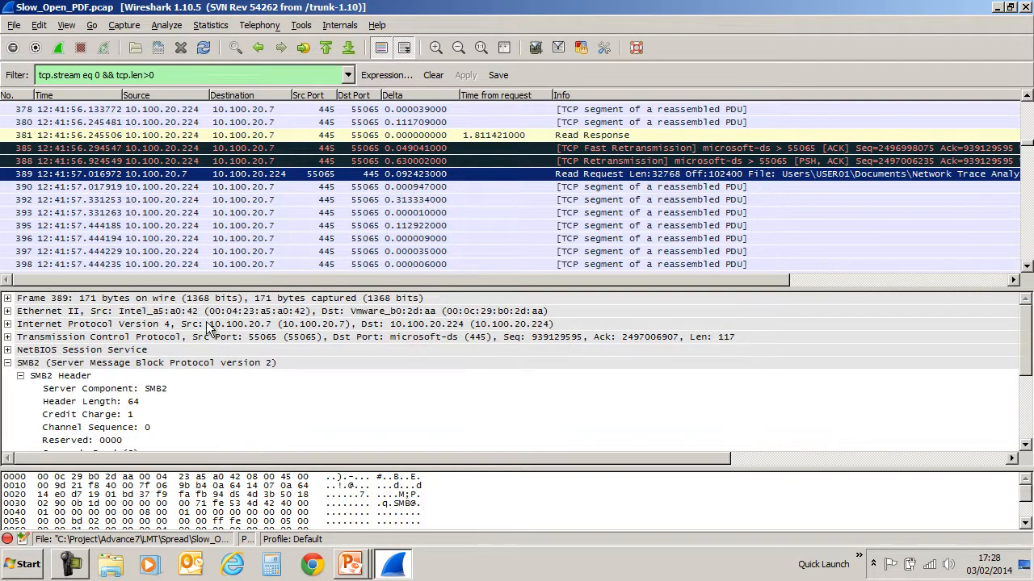
{"action": "left_click_drag", "start_coordinate": [1030, 369], "coordinate": [1027, 452]}
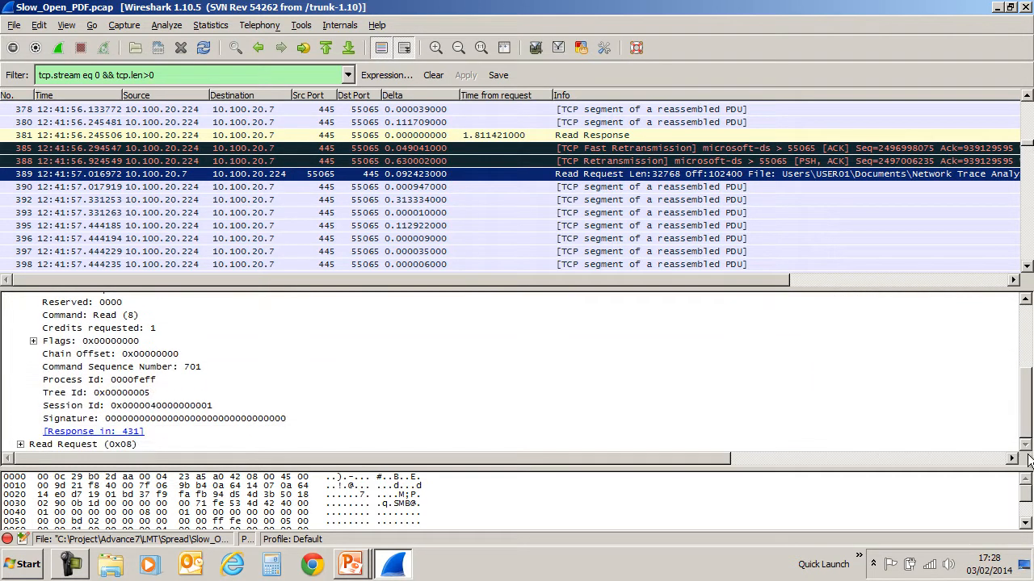
{"action": "left_click", "coordinate": [69, 431]}
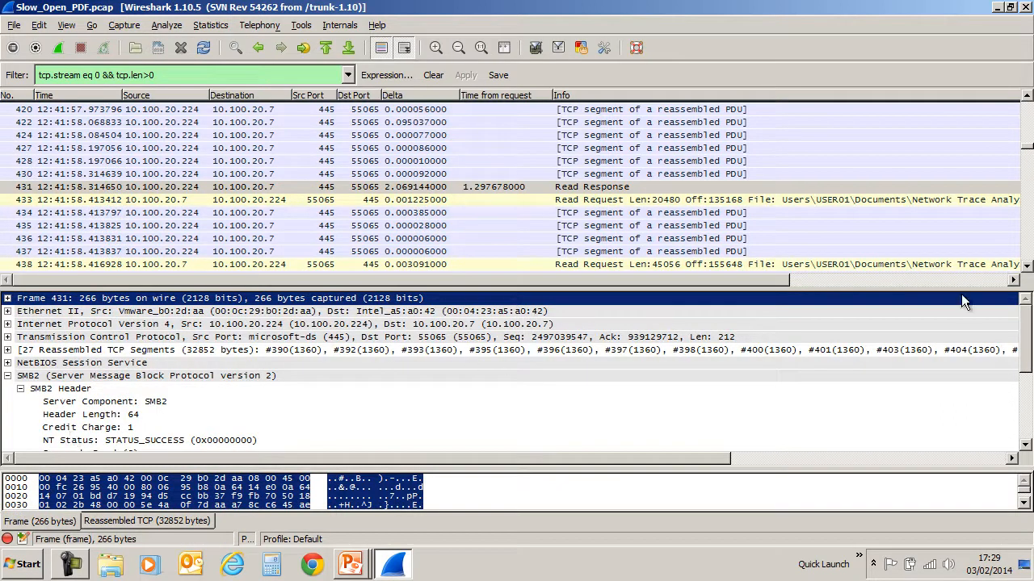
{"action": "left_click_drag", "start_coordinate": [1025, 339], "coordinate": [1027, 407]}
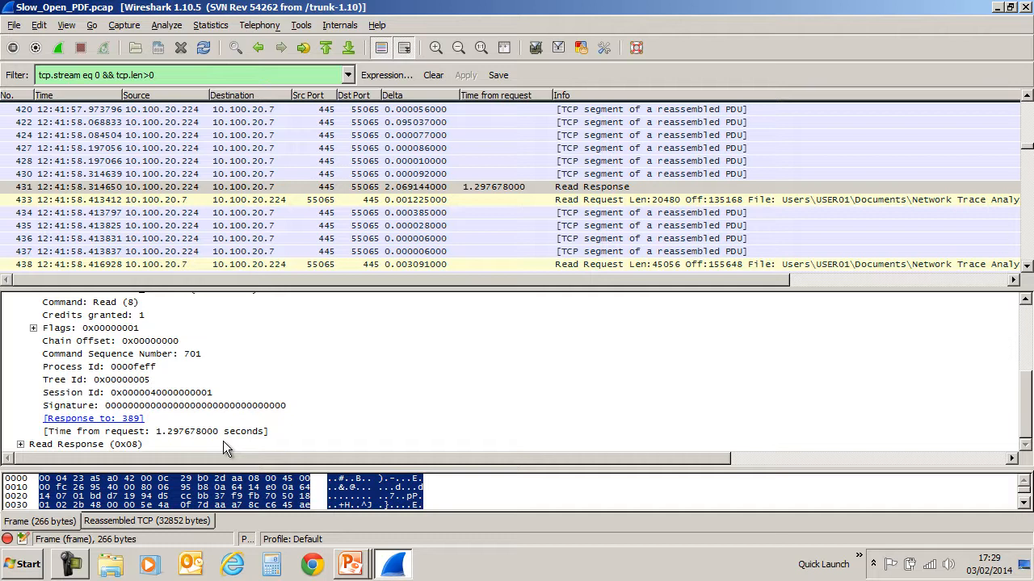
Switch to the PowerPoint slide show and advance to the SMB 2 Read Response slide
{"action": "key", "text": "alt+Tab"}
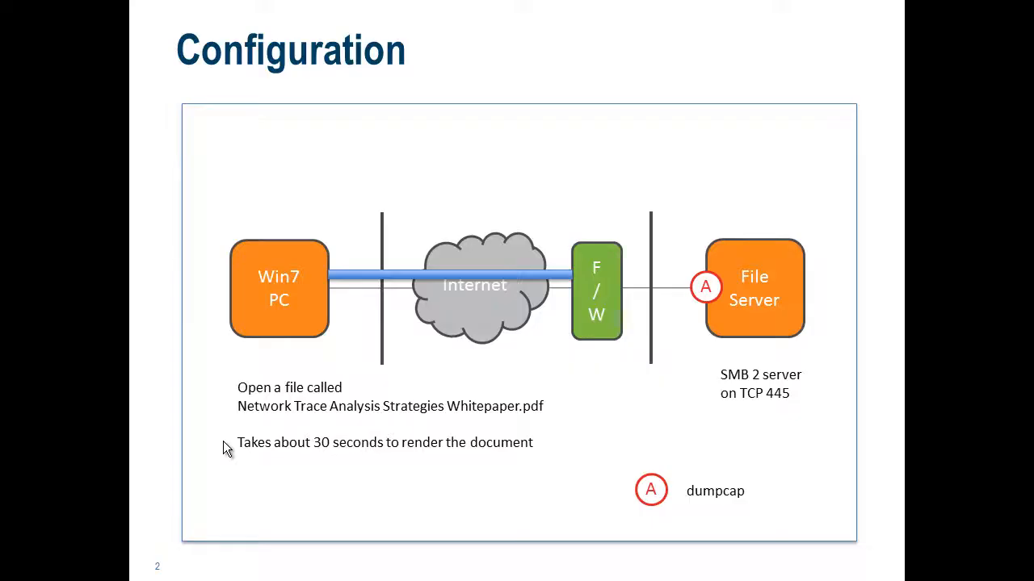
{"action": "key", "text": "Right"}
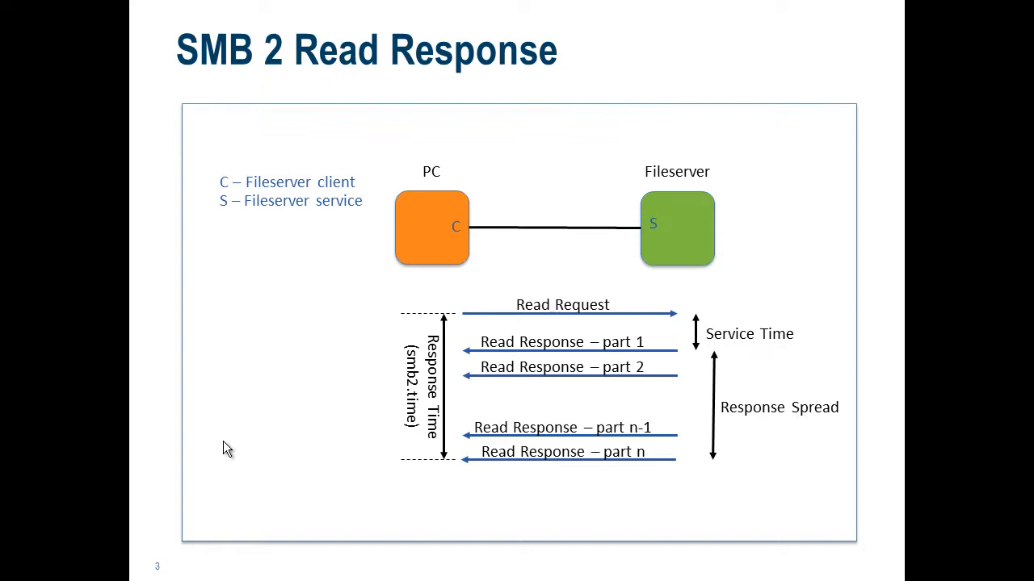